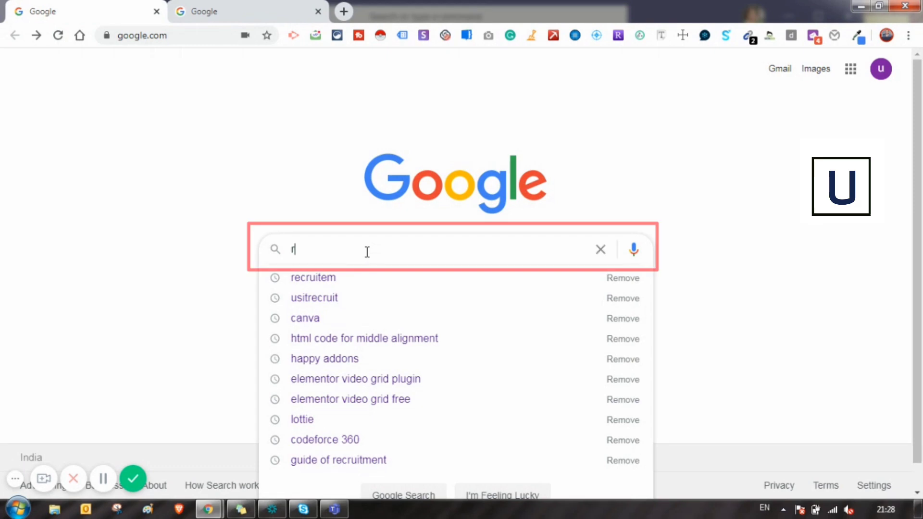
Search Google for 'recruitem' and open the recruitin.net X-Ray Search result.
text(ruit)
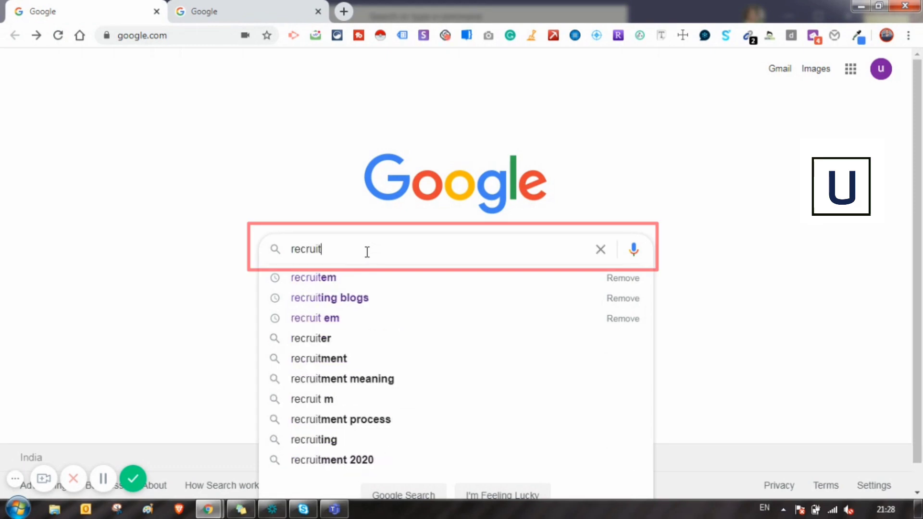
text(em)
key(Return)
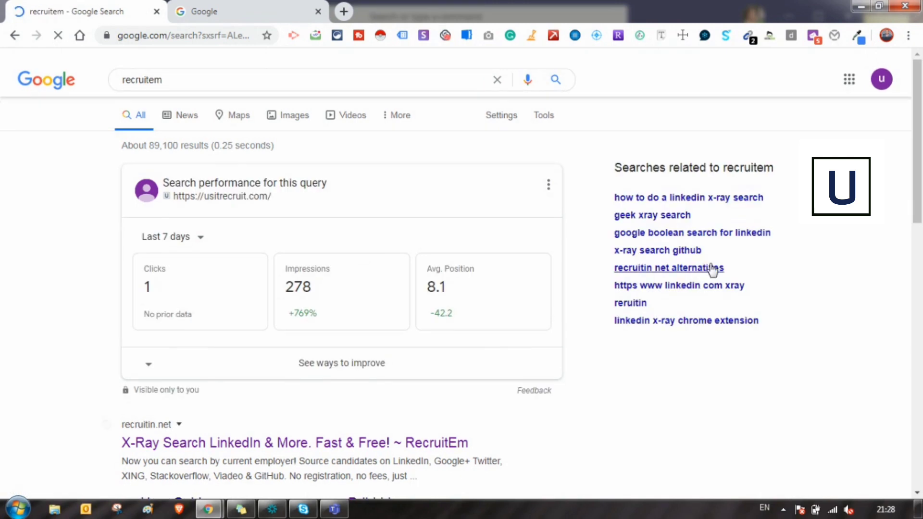
drag(922, 141, 921, 248)
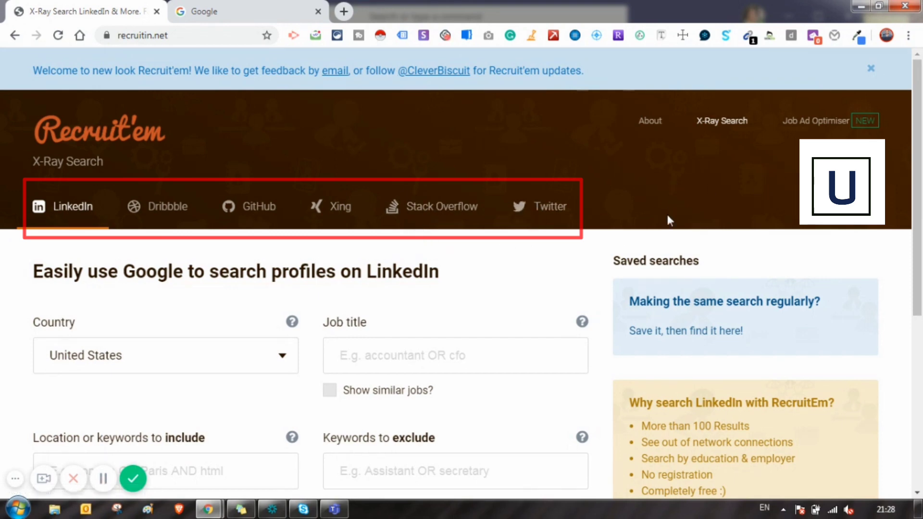
click(650, 126)
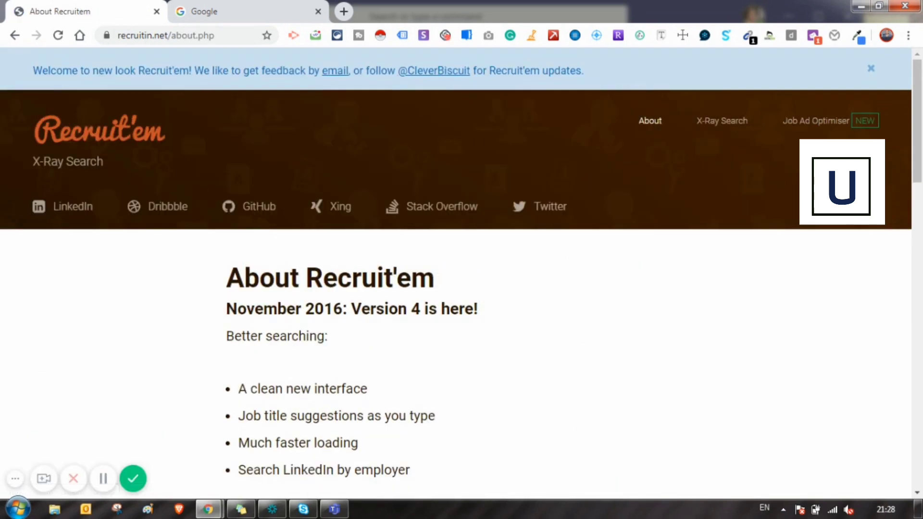
drag(921, 163, 922, 293)
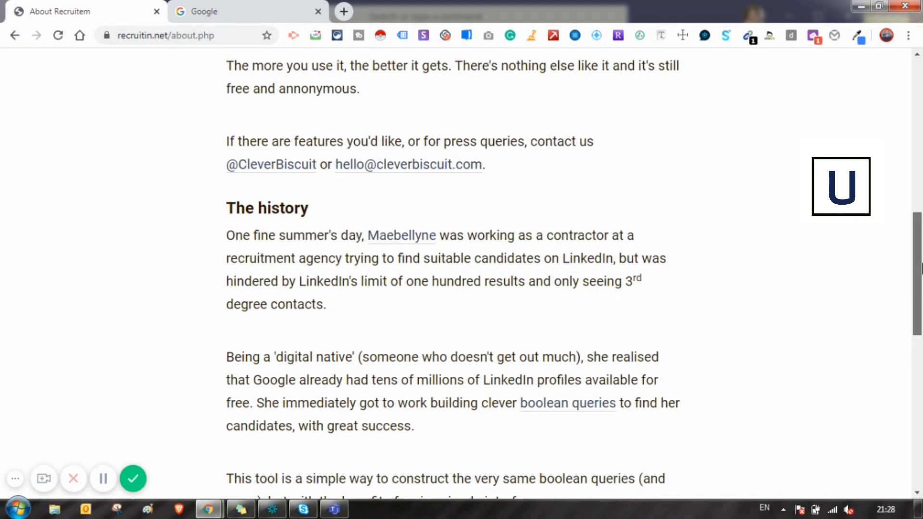
drag(921, 272, 919, 120)
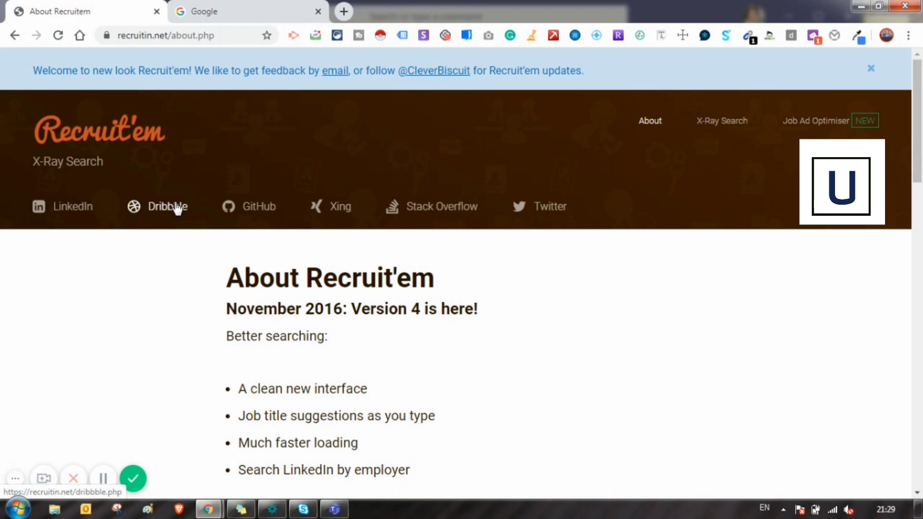
click(80, 145)
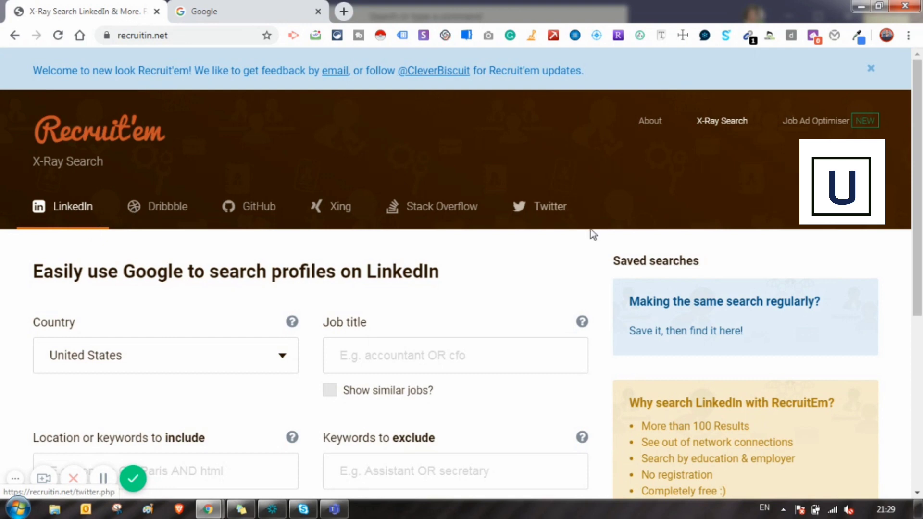
drag(922, 136, 922, 211)
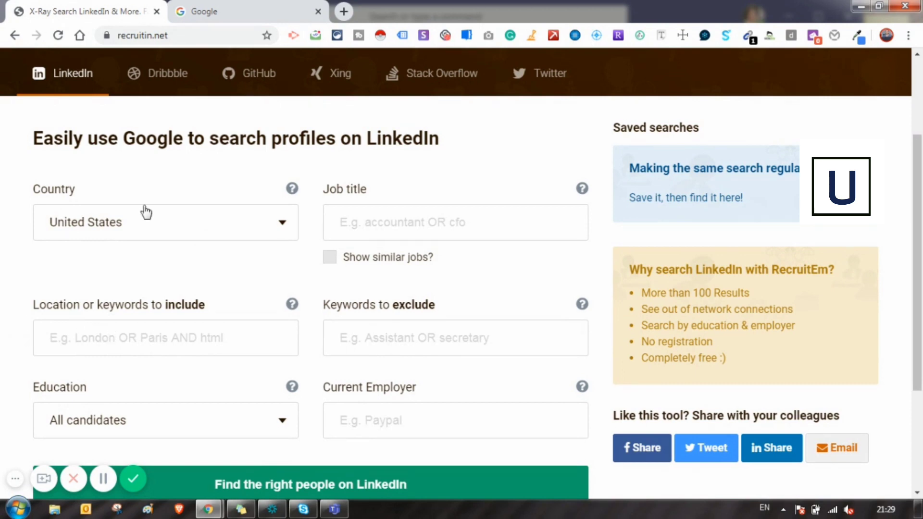
Generate a LinkedIn query for job title 'Java Developer', country United States, including 'spring'.
click(149, 230)
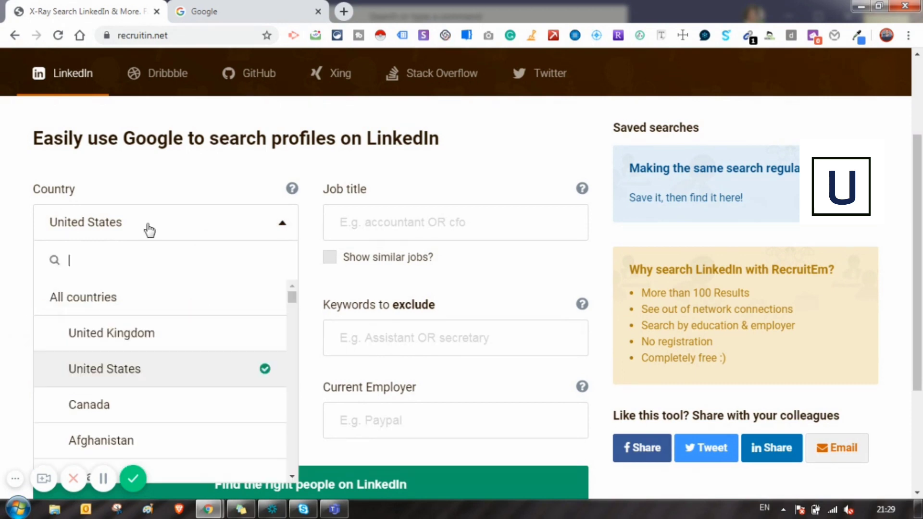
click(115, 372)
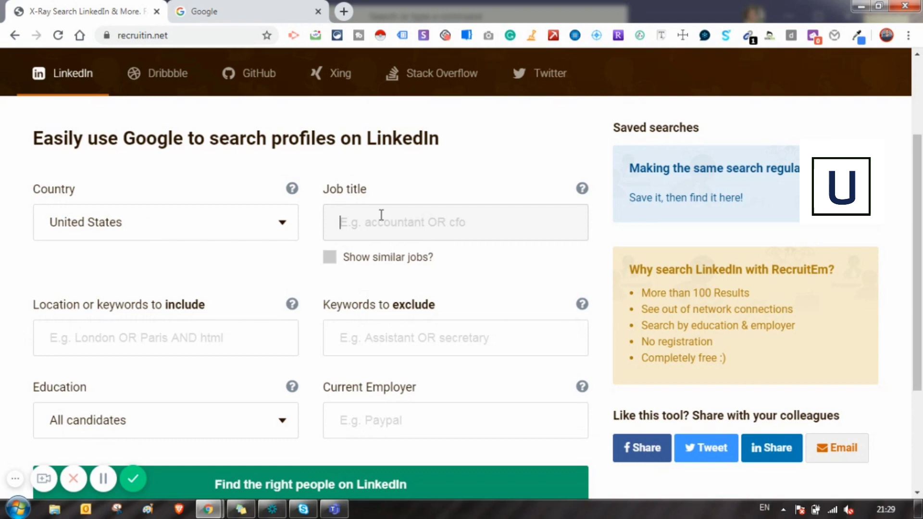
text(Java D)
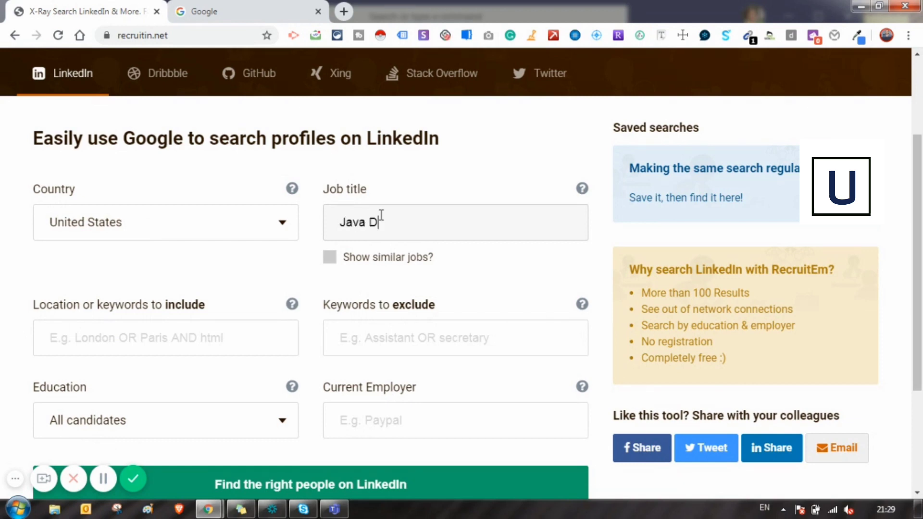
text(eveloper)
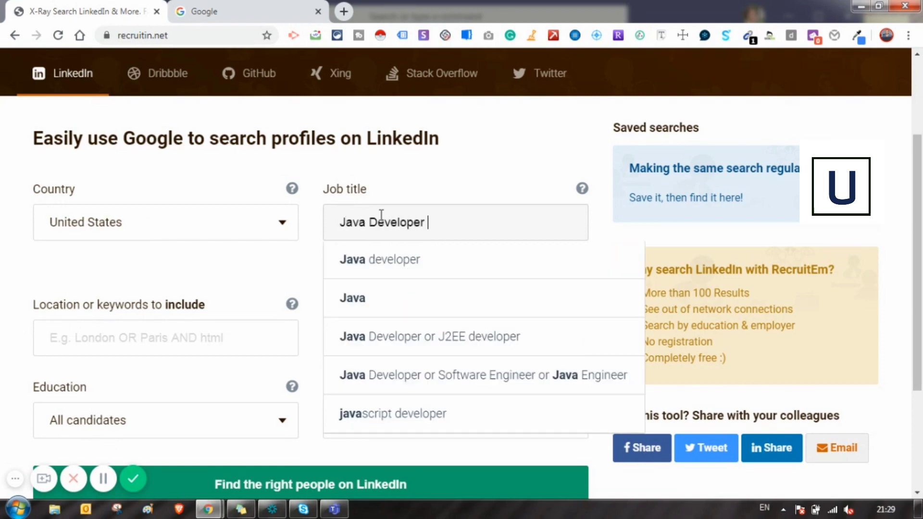
click(376, 250)
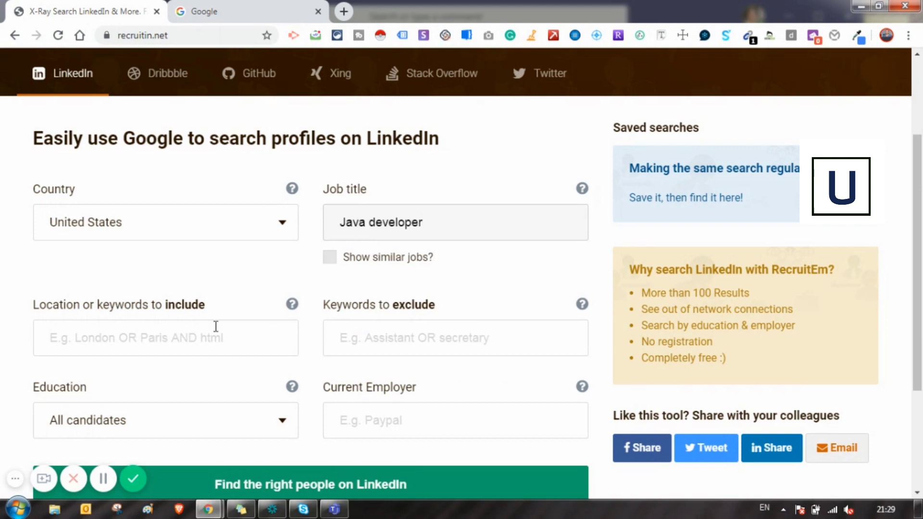
click(152, 344)
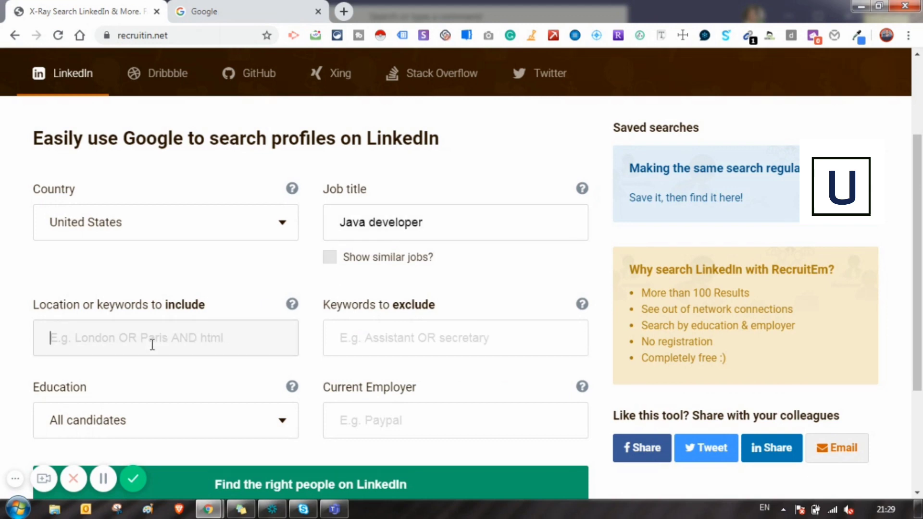
text(Ja)
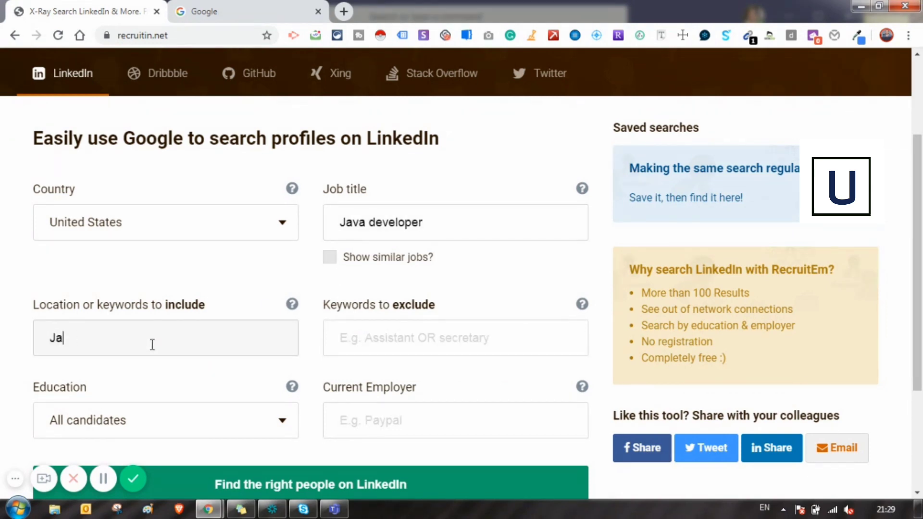
key(BackSpace)
key(BackSpace)
text(spring)
key(Return)
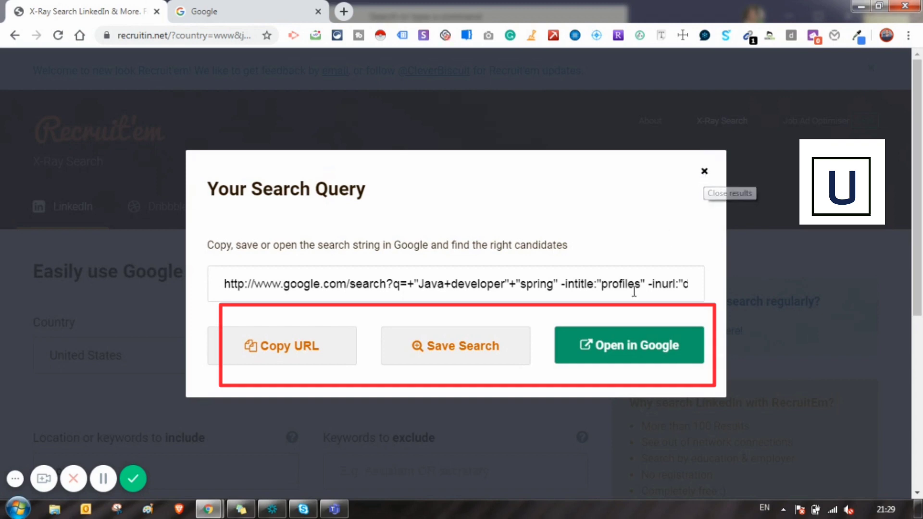
click(294, 361)
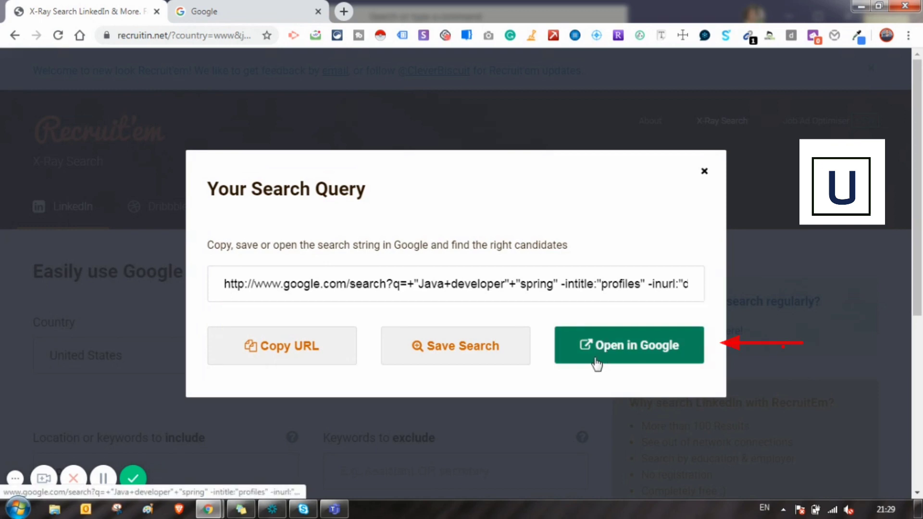
click(612, 352)
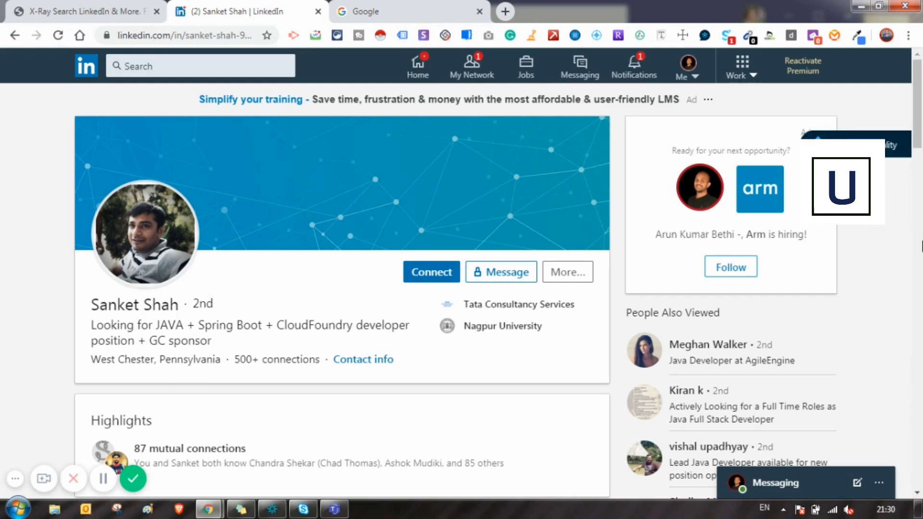
Scroll through the first Java developer profile, then go back to the Google results.
click(922, 246)
drag(922, 182, 922, 342)
click(921, 155)
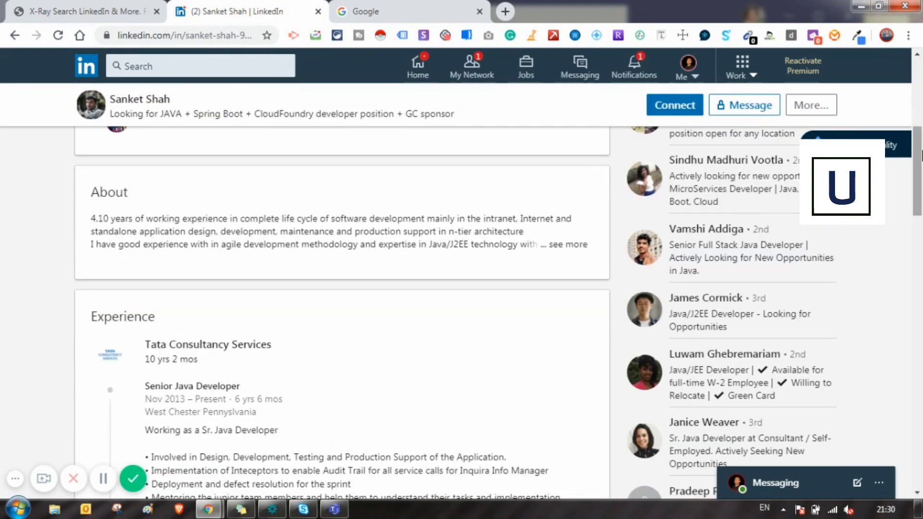
drag(922, 155, 920, 80)
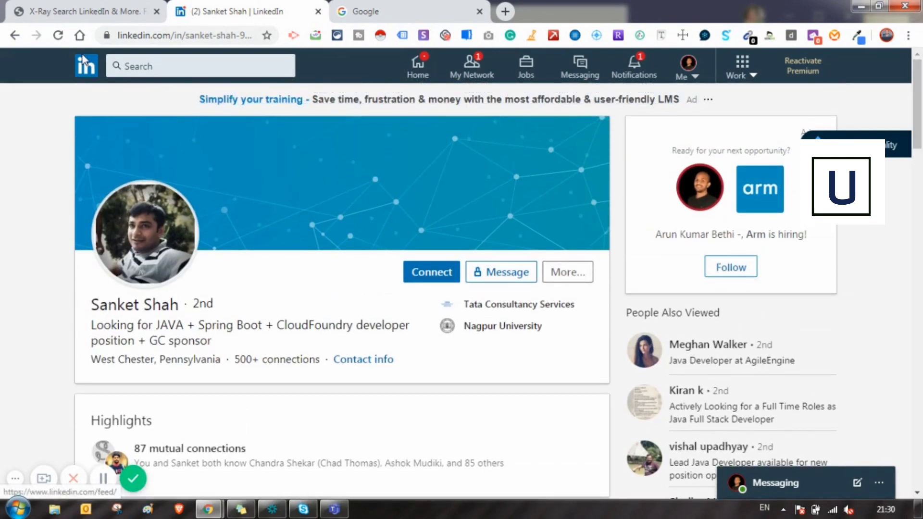
click(14, 36)
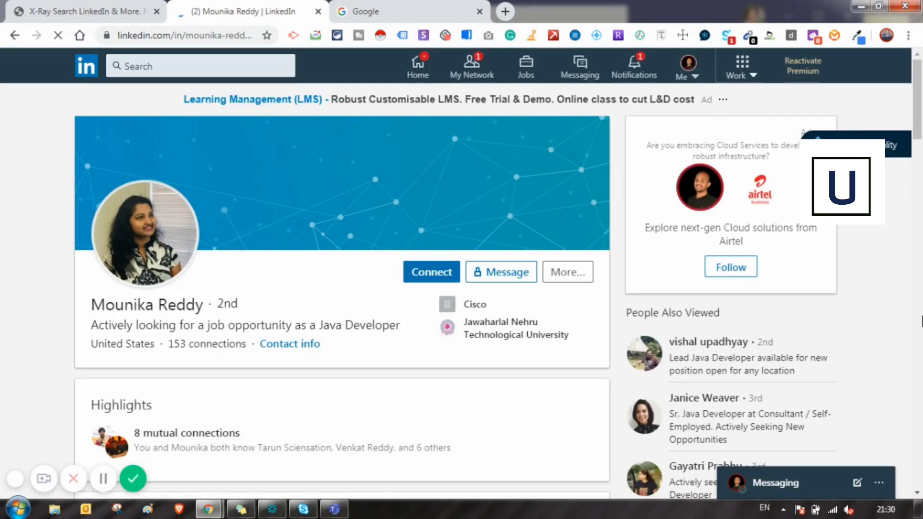
Skim the second Java developer profile and return to the Google results list.
scroll(919, 331, down, 15)
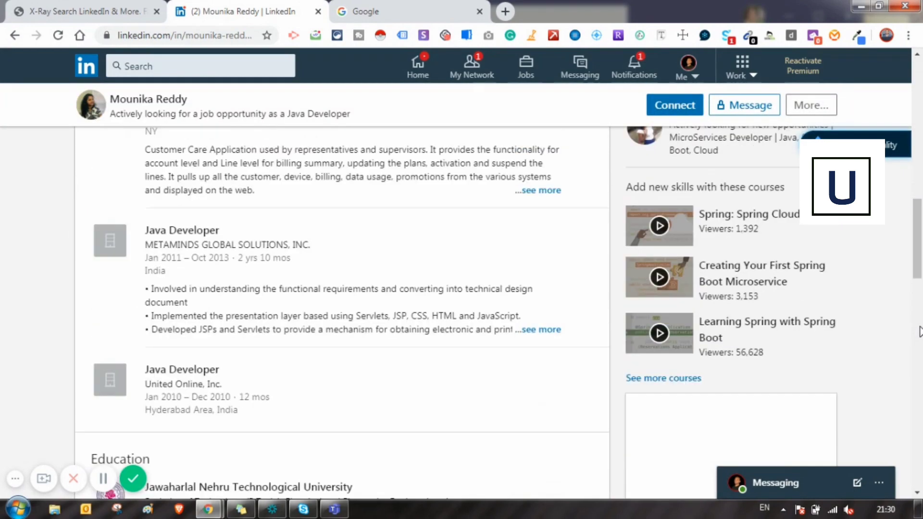
scroll(919, 303, up, 15)
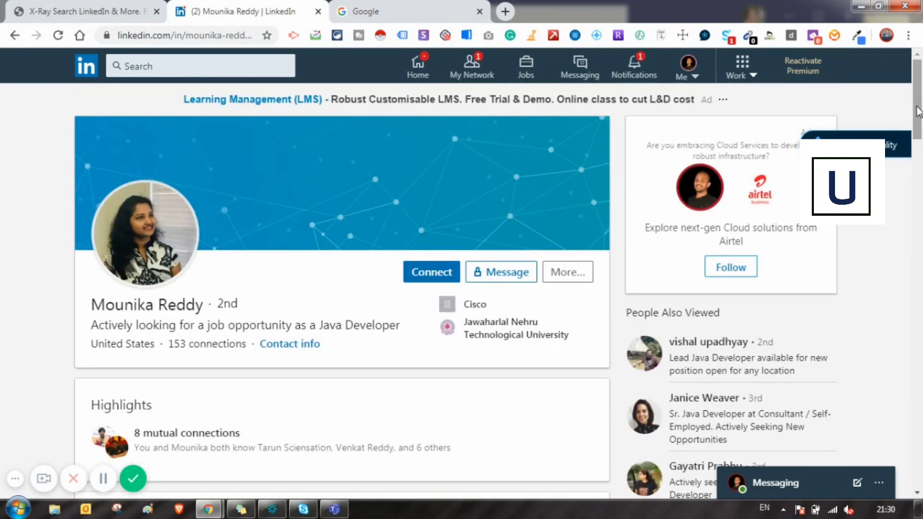
click(15, 36)
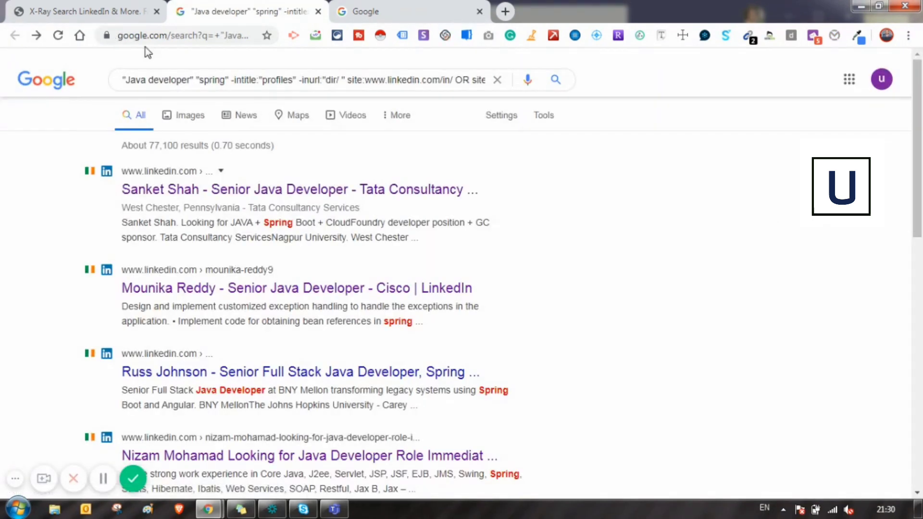
Back in Recruit'em, close the LinkedIn query dialog and read the Dribbble use-case description.
click(102, 6)
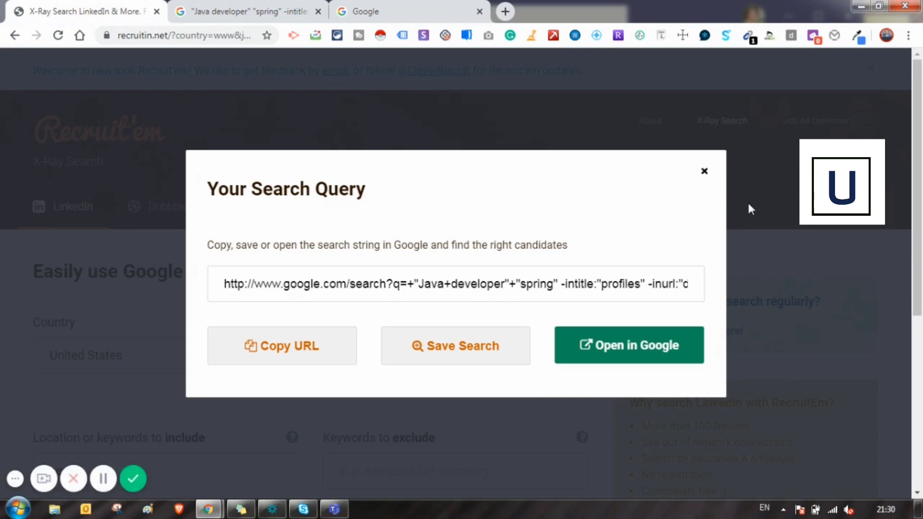
click(704, 172)
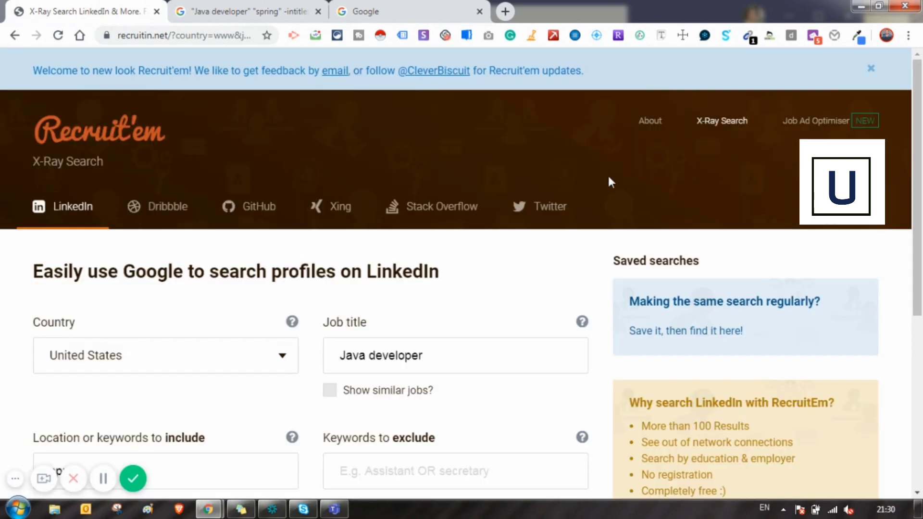
mouse_move(920, 171)
mouse_down()
mouse_move(920, 311)
mouse_move(921, 171)
mouse_up()
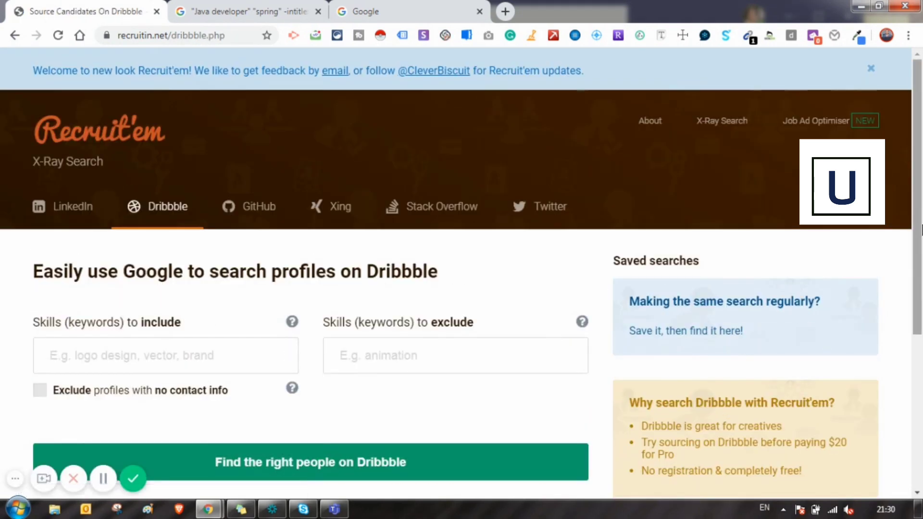
scroll(922, 229, down, 4)
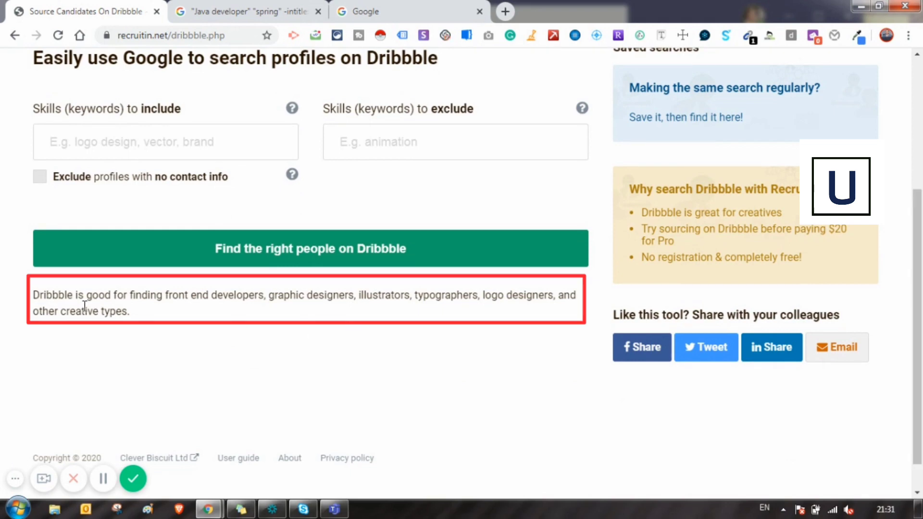
drag(142, 305, 54, 304)
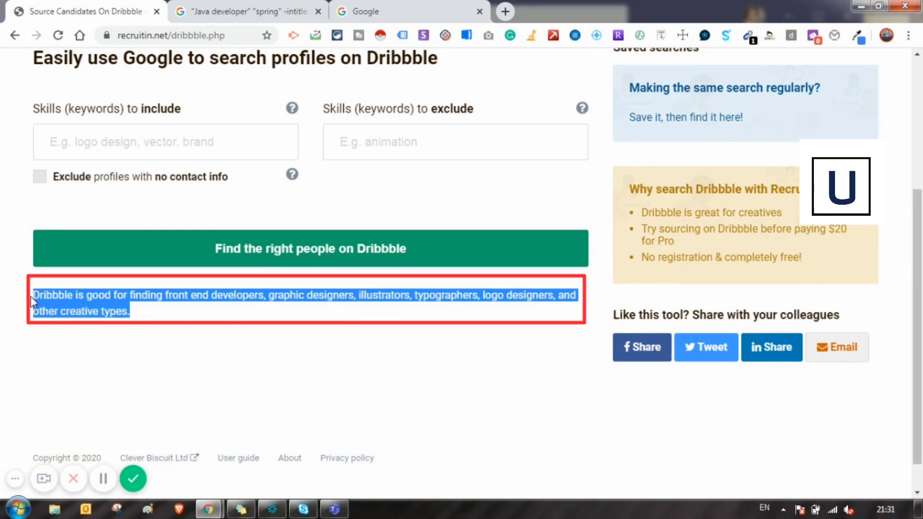
click(591, 337)
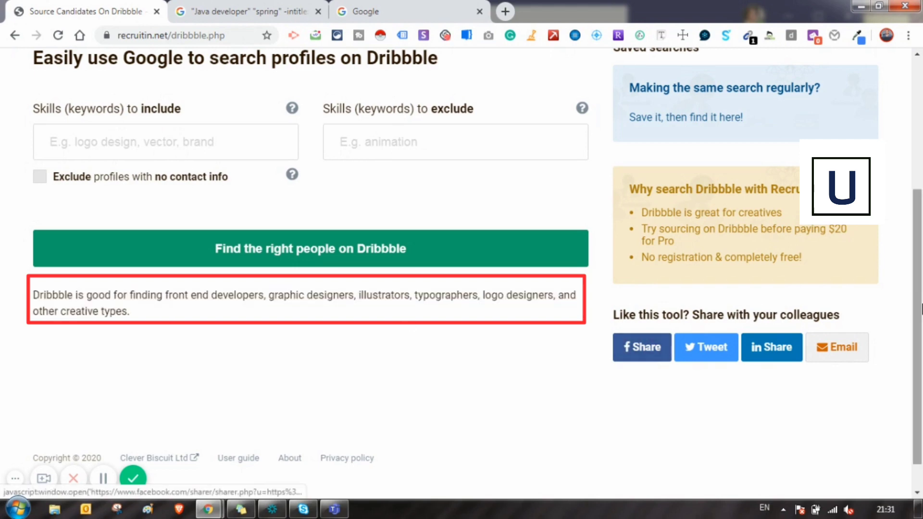
Set Dribbble skills to include 'javascript', generate the query and open it in Google.
click(921, 145)
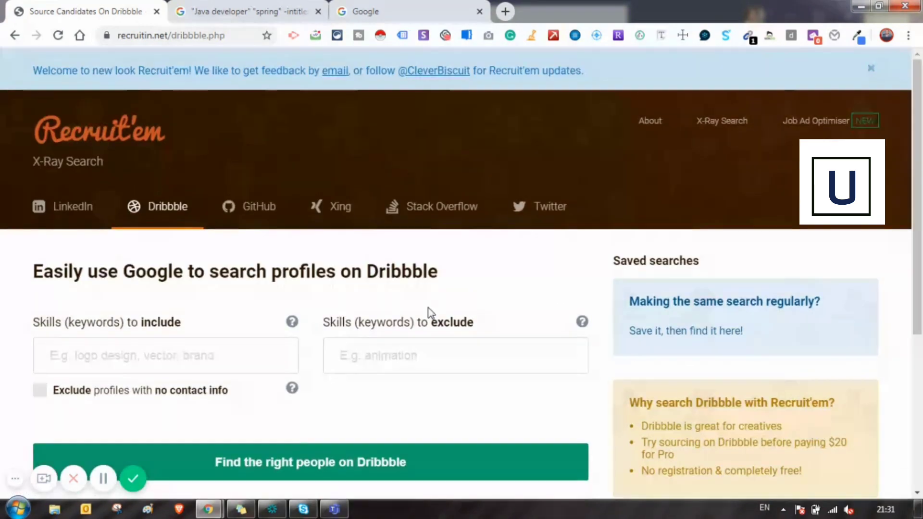
click(184, 362)
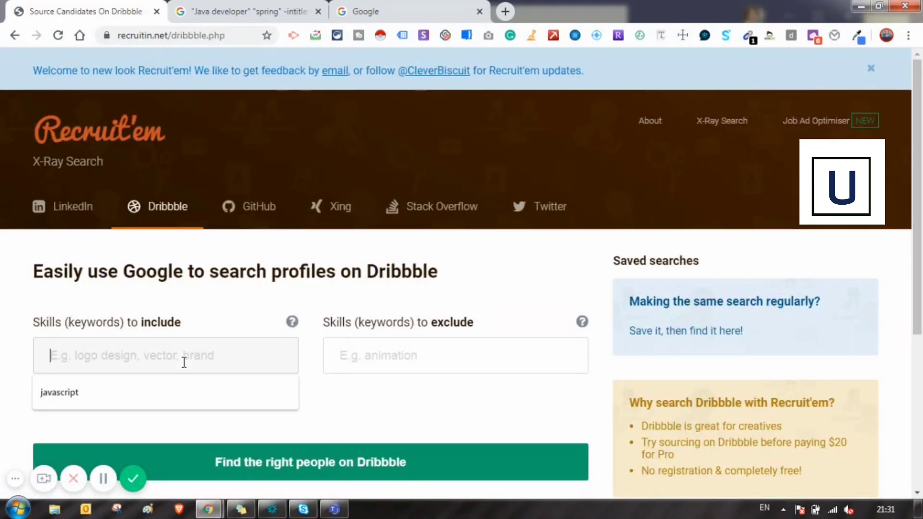
click(126, 392)
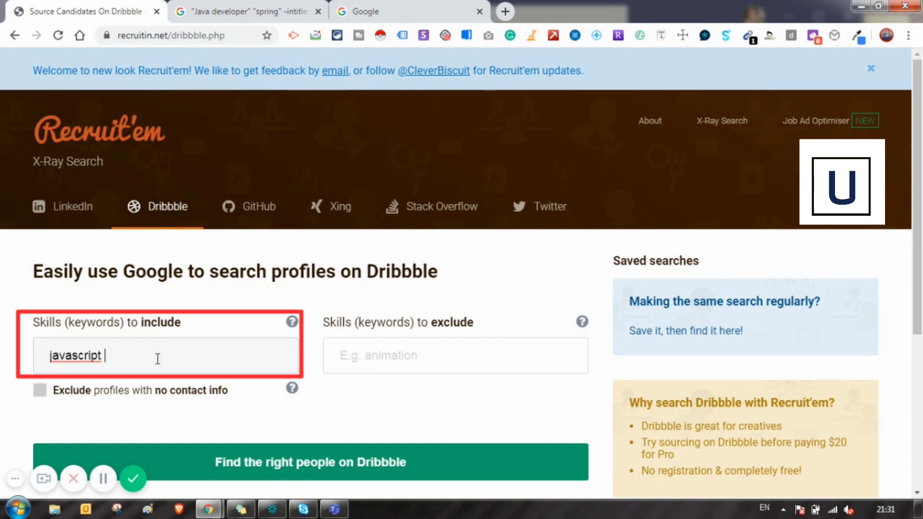
click(263, 461)
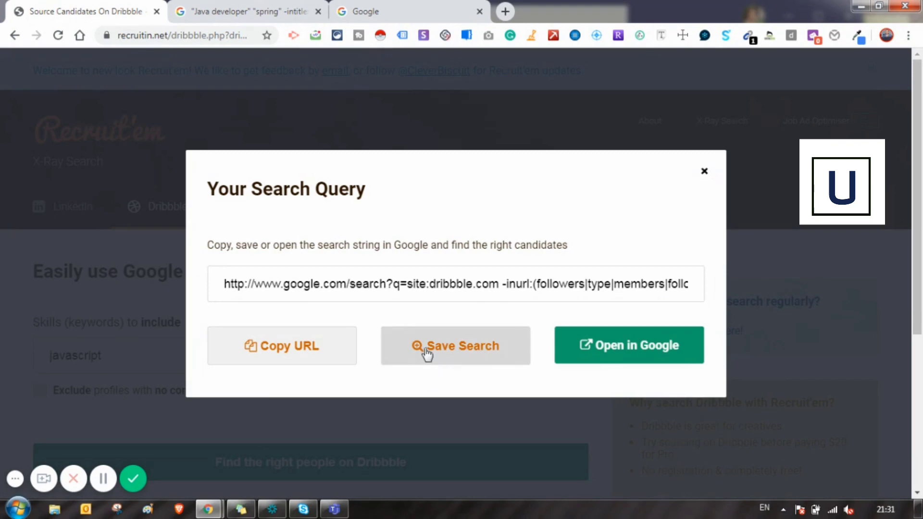
click(624, 350)
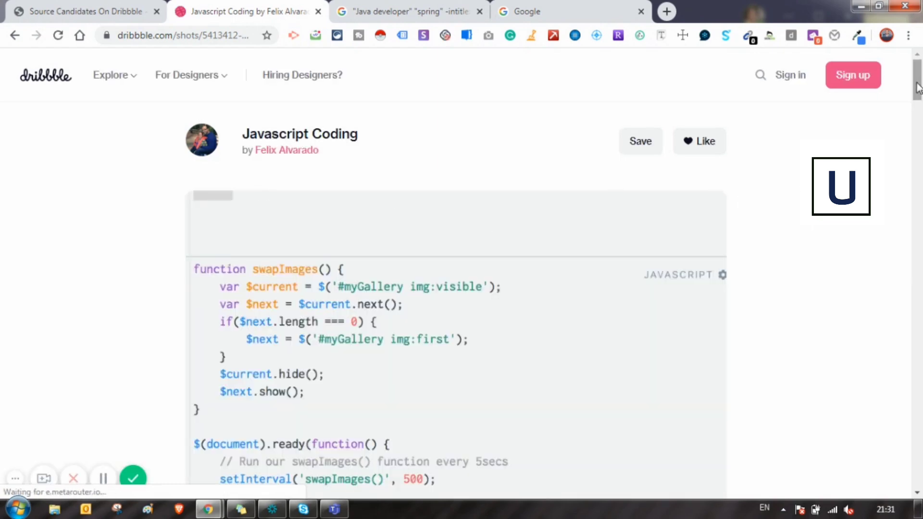
Scroll the Javascript Coding shot and highlight its designer's name.
mouse_move(918, 88)
mouse_down()
mouse_move(920, 409)
mouse_move(920, 83)
mouse_up()
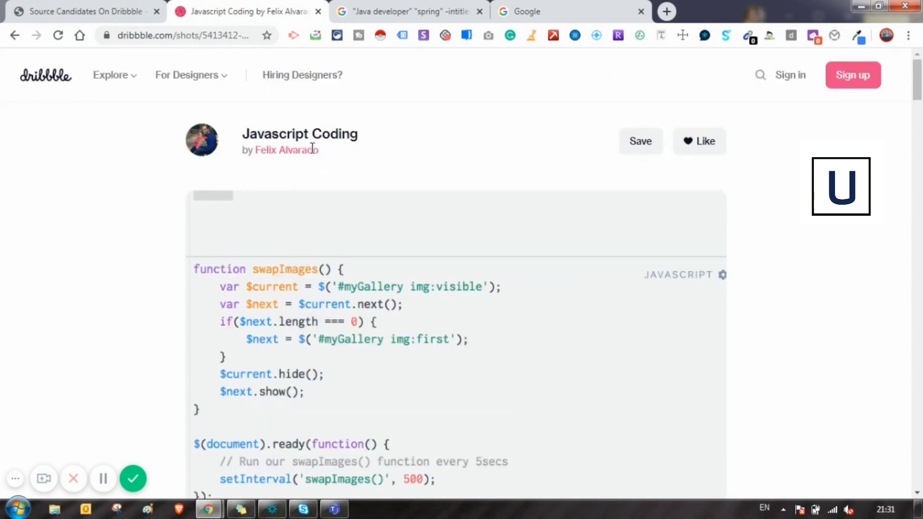
drag(317, 151, 267, 150)
mouse_move(258, 151)
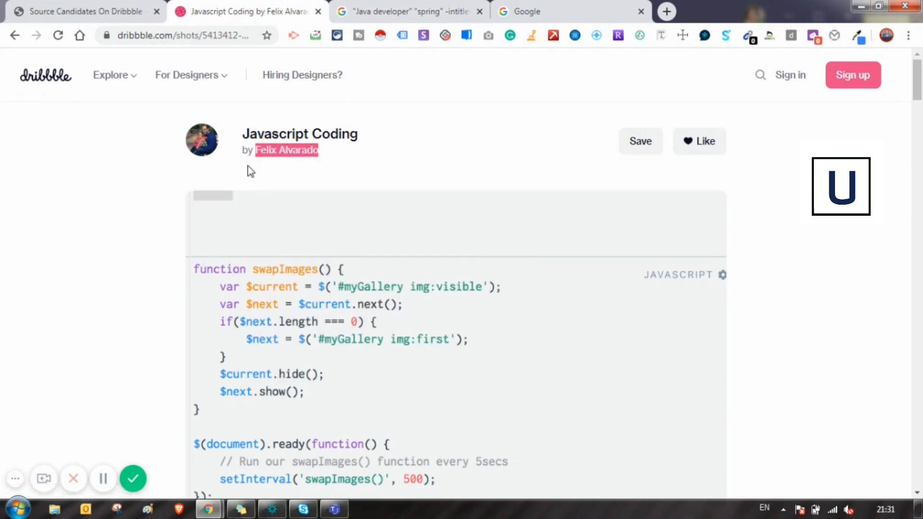
Close the Dribbble query dialog, then generate a GitHub query with 'javascript' as the skill.
click(131, 11)
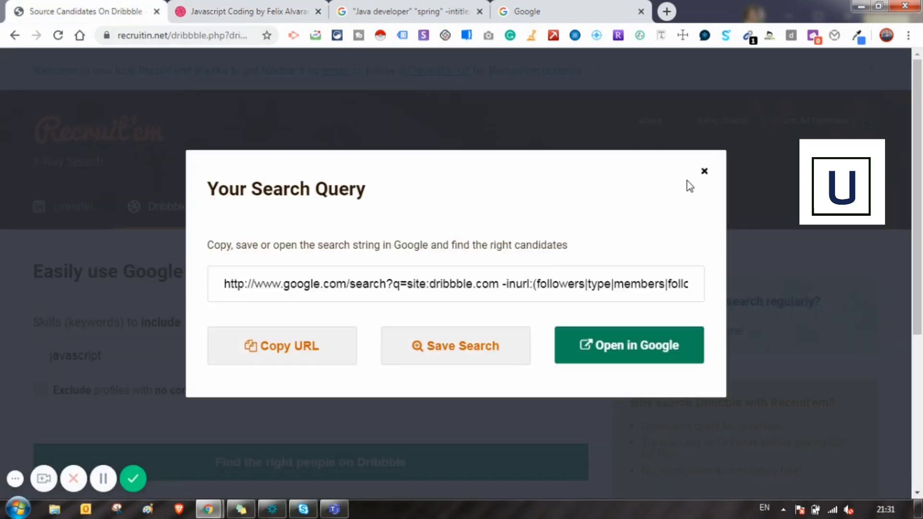
click(705, 173)
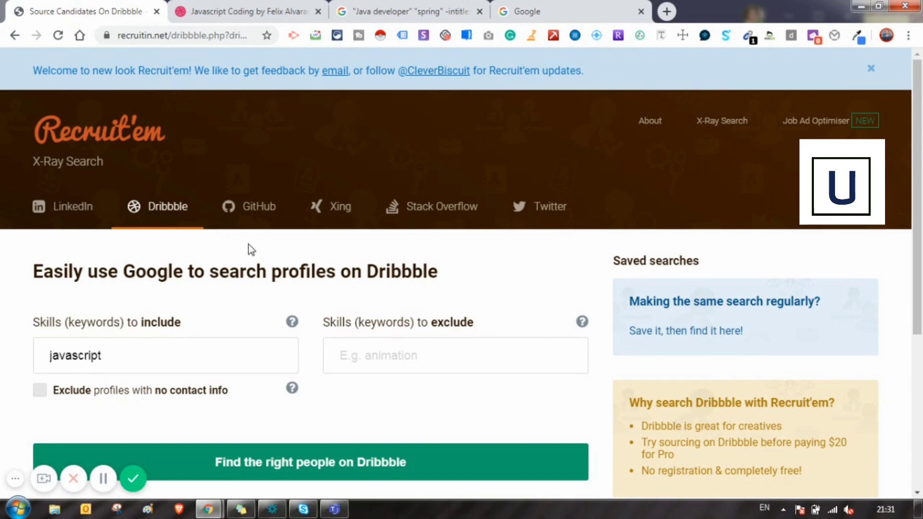
click(252, 206)
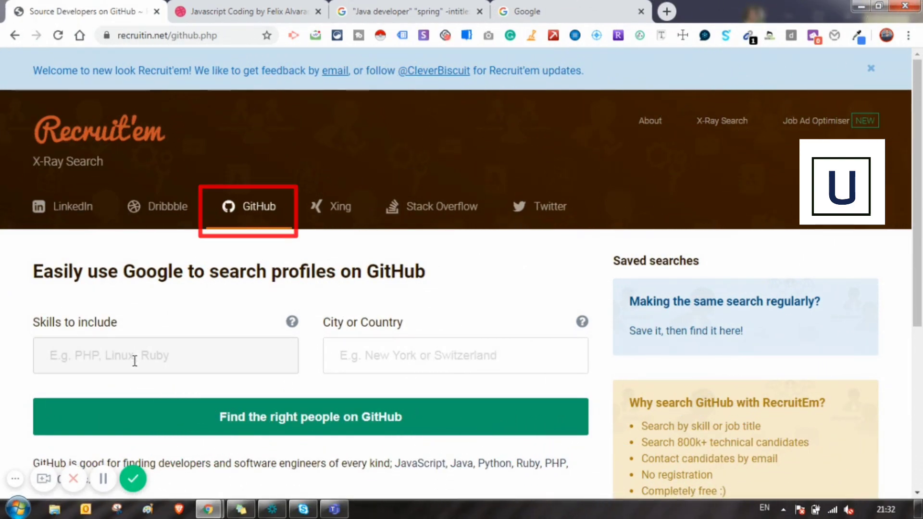
text(java)
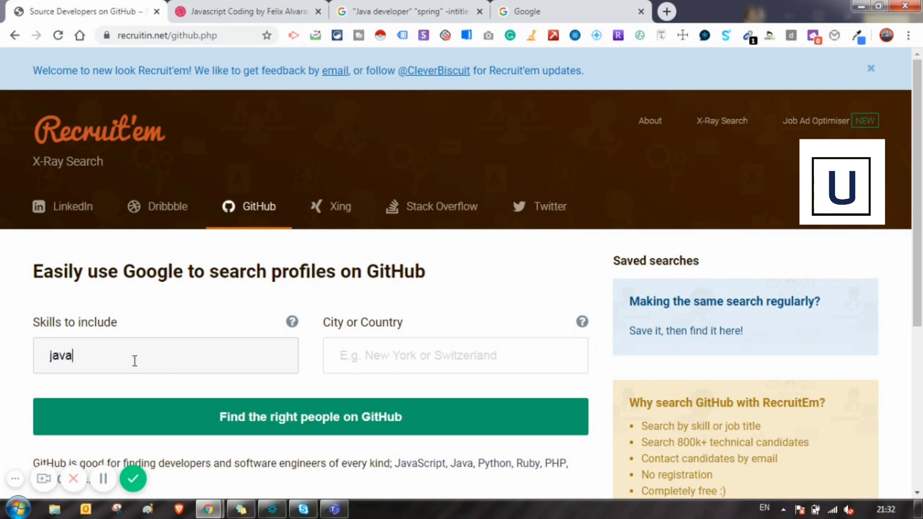
text(script)
click(248, 429)
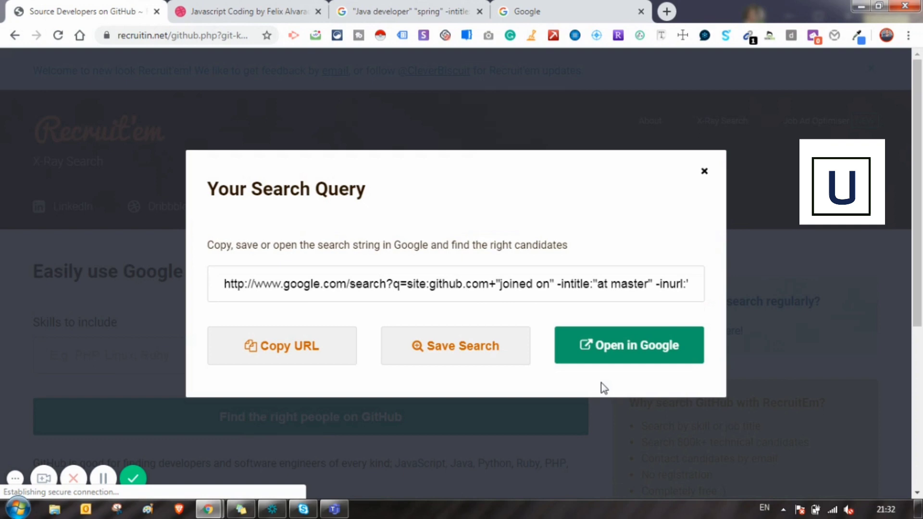
Open the GitHub query in Google and review the first result, a Pune-based JavaScript developer.
click(635, 350)
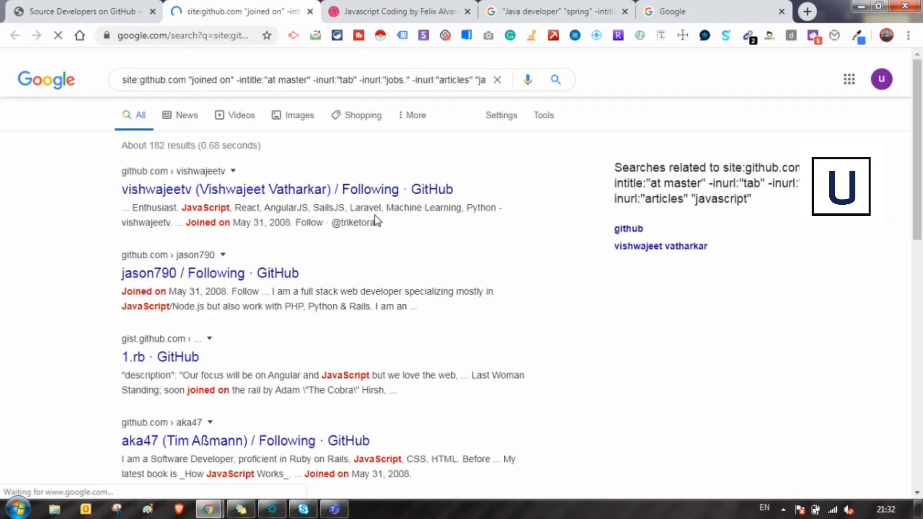
click(268, 200)
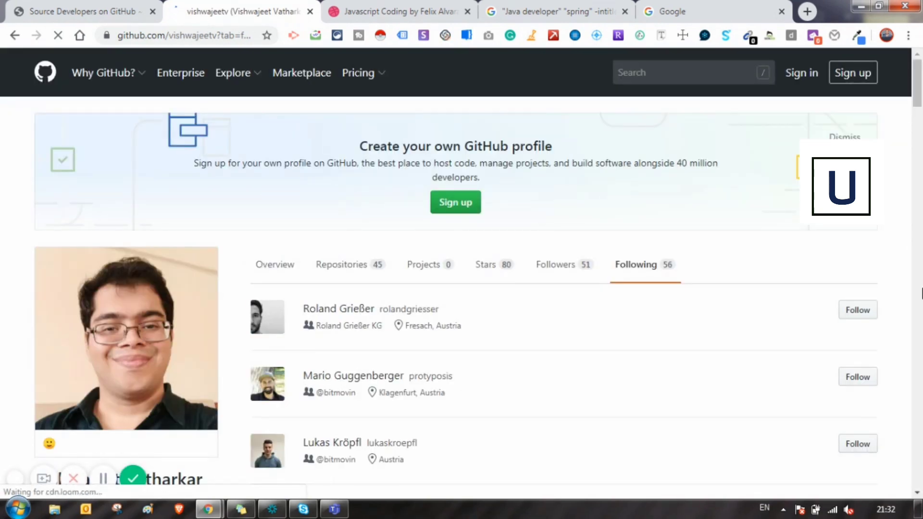
scroll(921, 293, down, 8)
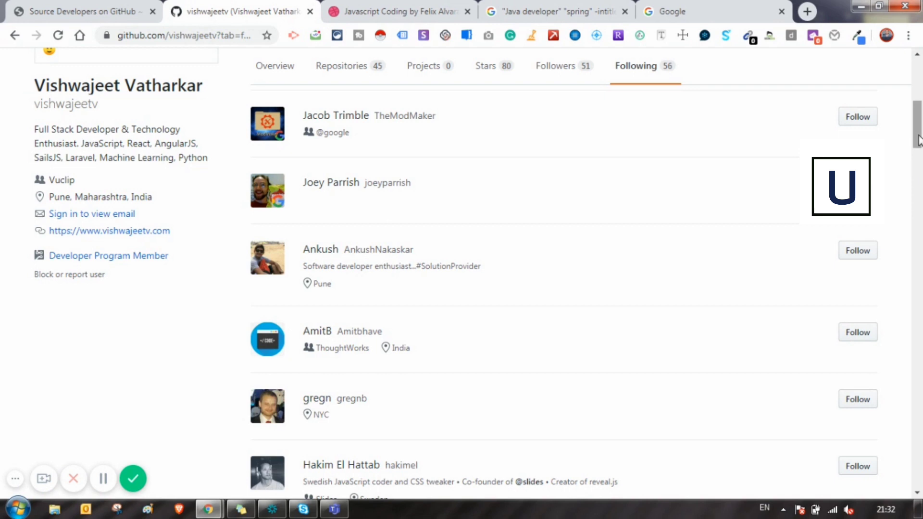
scroll(260, 309, up, 1)
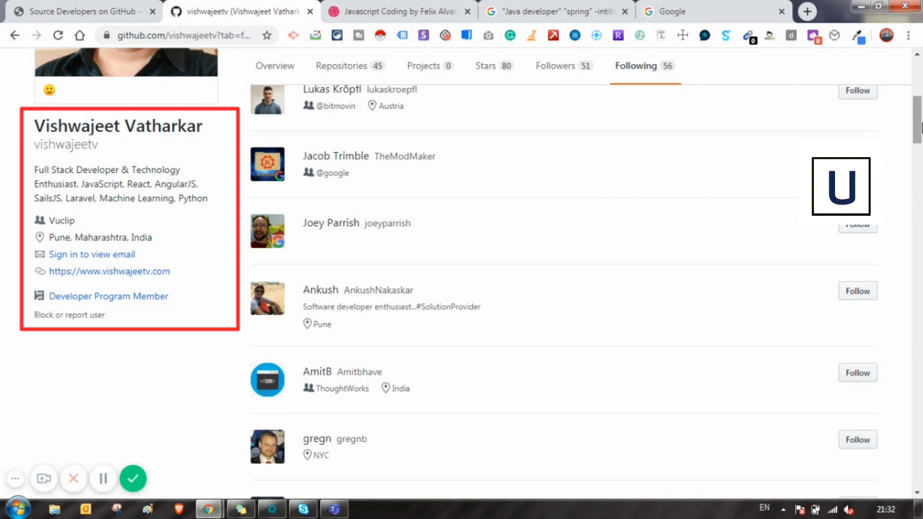
drag(918, 128, 921, 90)
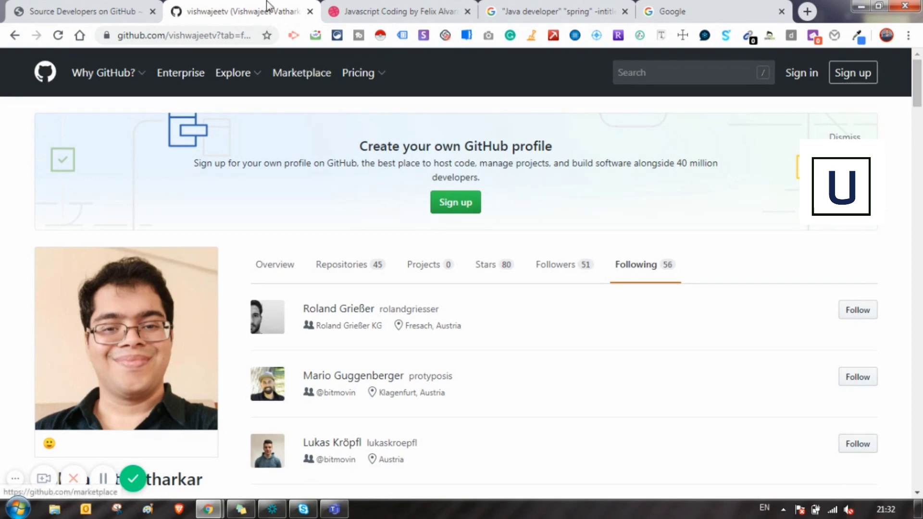
Close the GitHub query dialog, then generate a Stack Overflow query for 'javascript'.
click(124, 6)
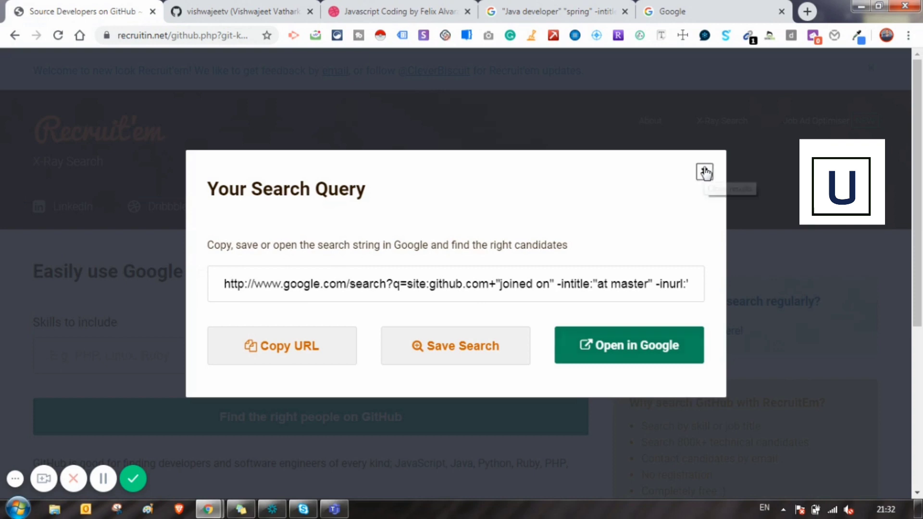
click(704, 171)
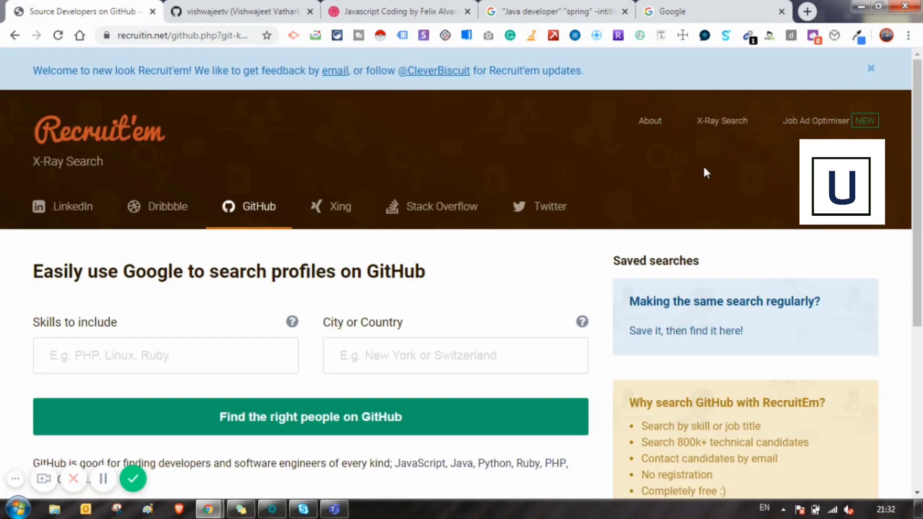
click(334, 215)
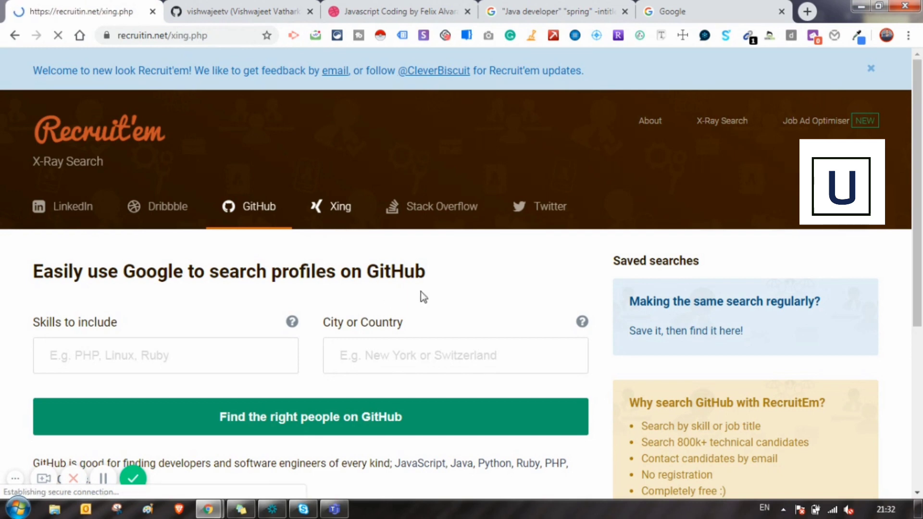
click(435, 224)
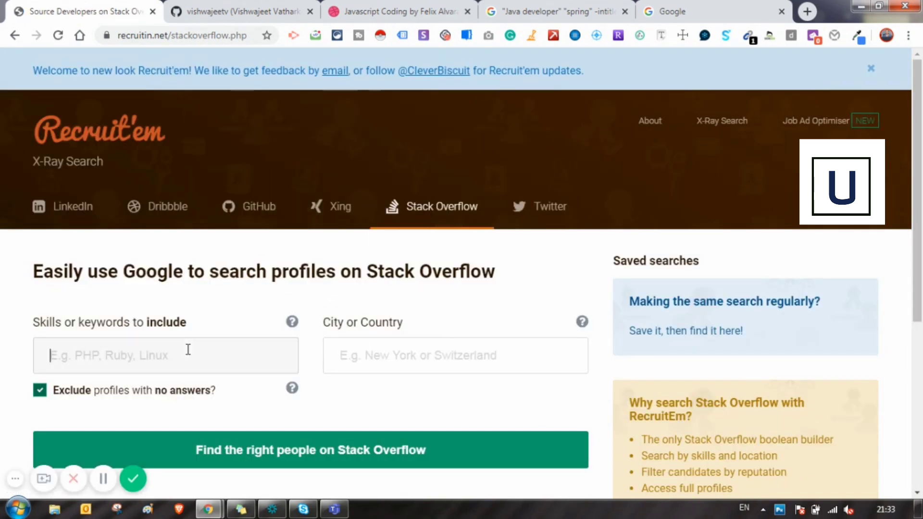
text(ja)
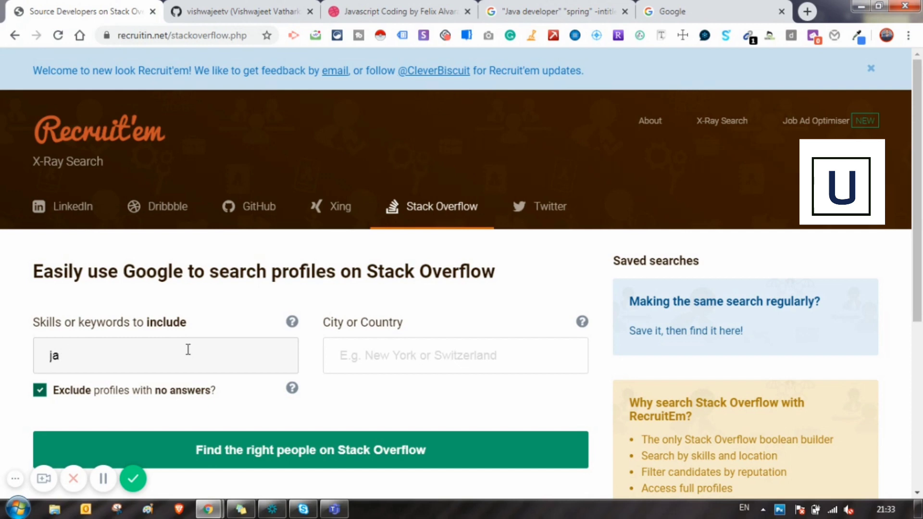
text(vascript)
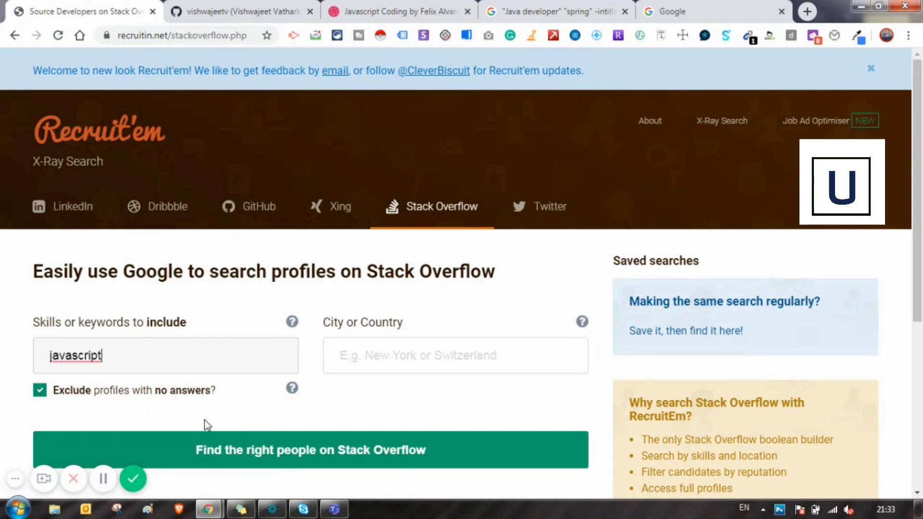
click(251, 456)
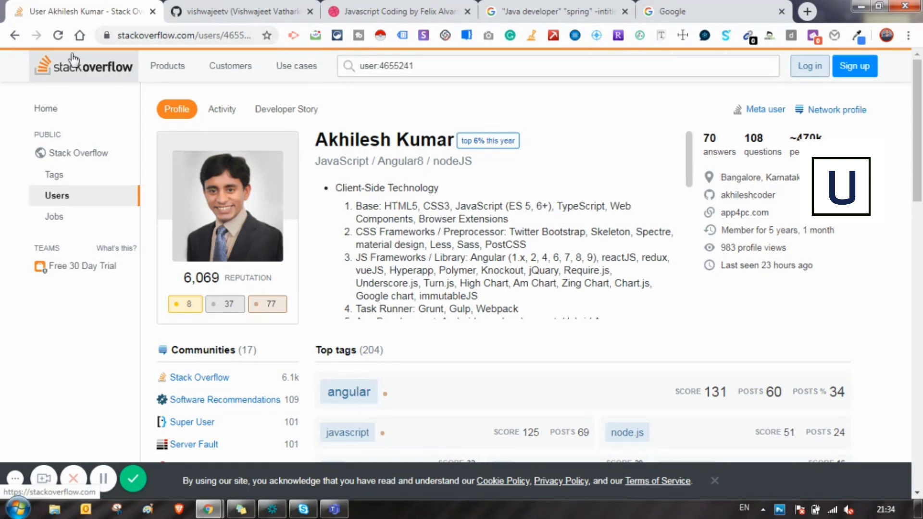
Go back from the Stack Overflow profile and close Recruit'em's query dialog.
click(15, 36)
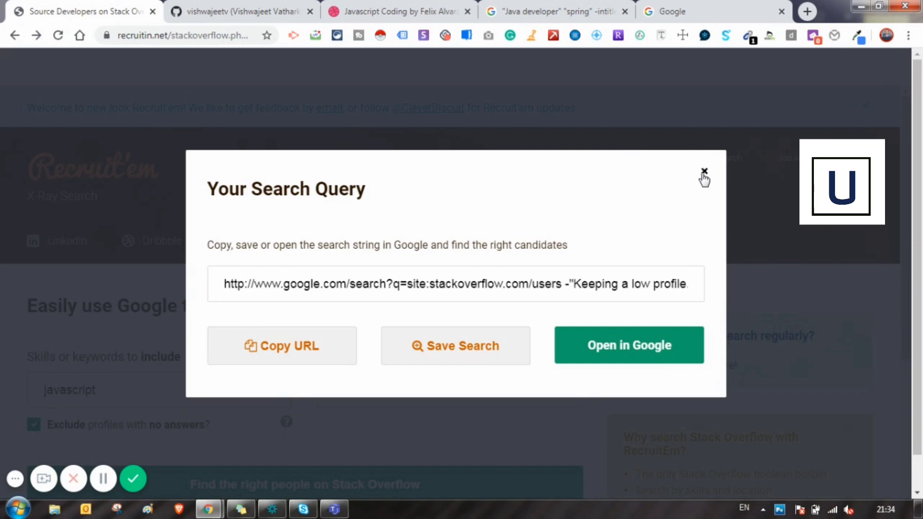
click(704, 172)
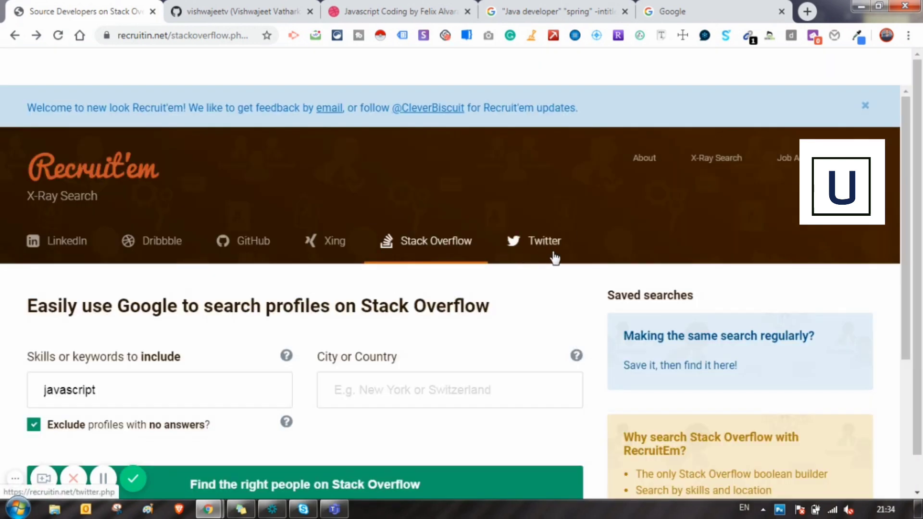